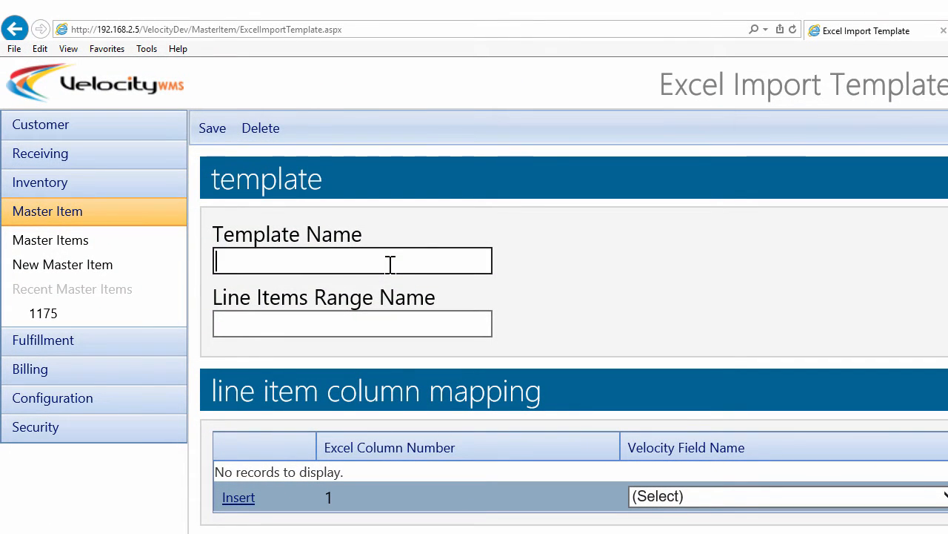
Name the Excel import template "Acme Inc." and set its line items range name to "data".
text(Acme Inc.)
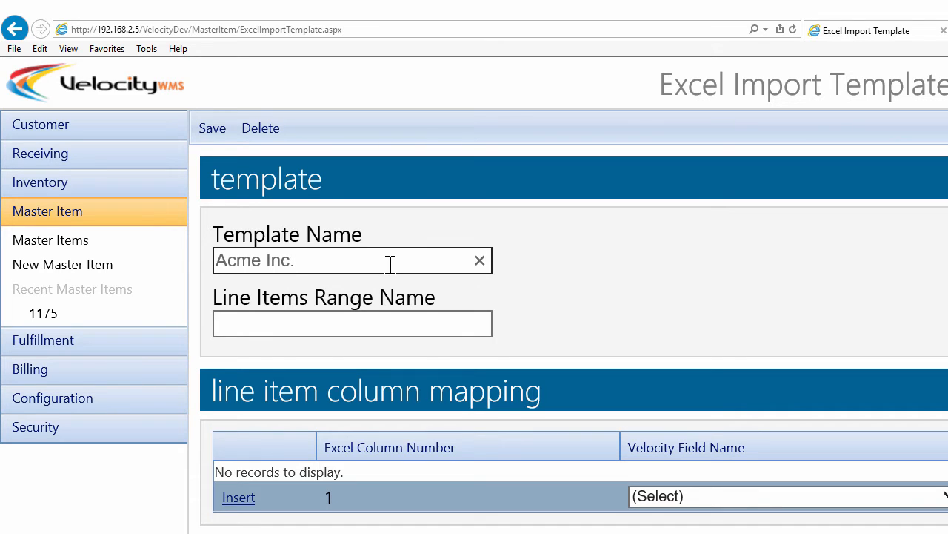
click(395, 321)
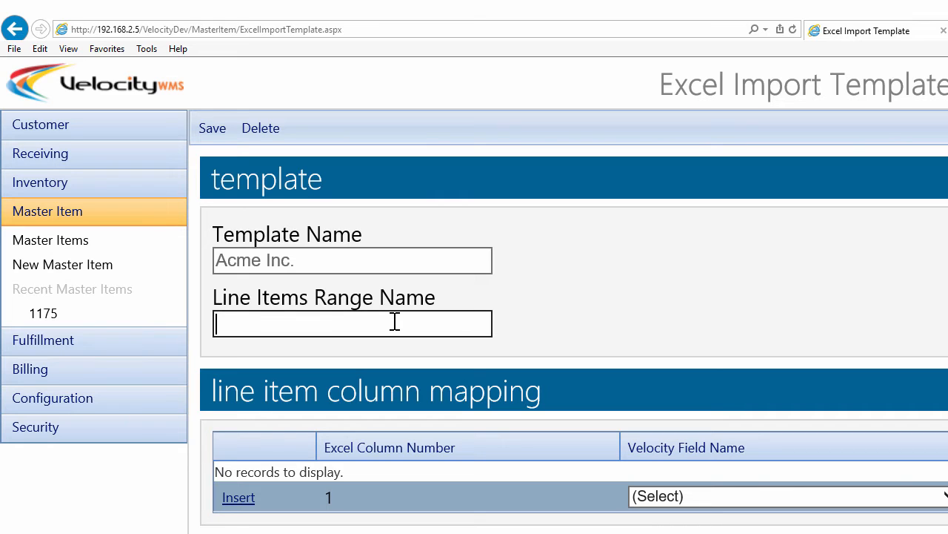
text(data)
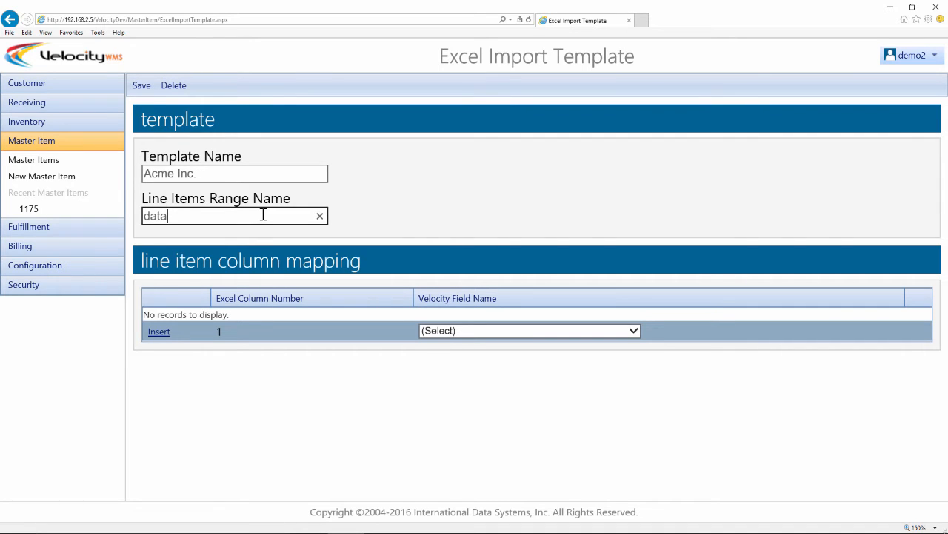
Add line item mappings of Excel column 1 to ITEM_NBR and column 2 to ITEM_DESC.
click(446, 332)
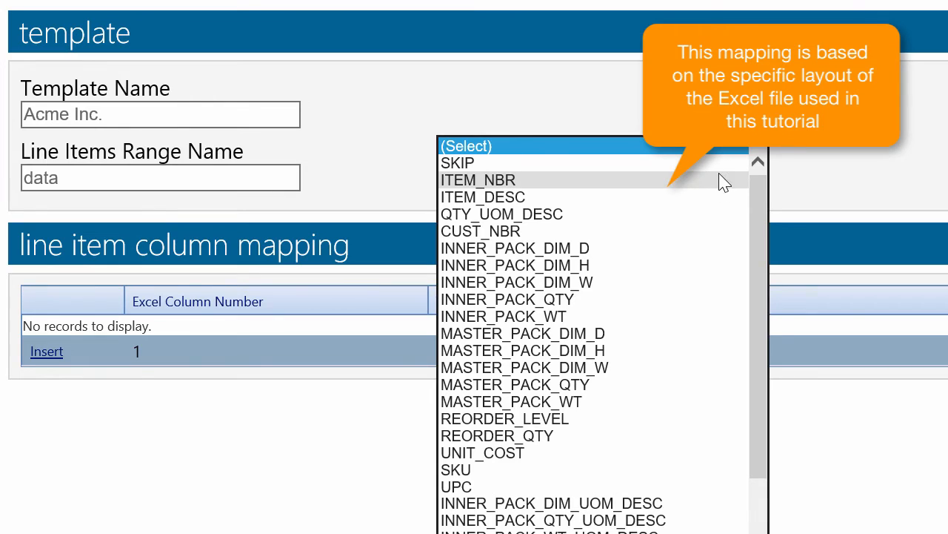
click(670, 189)
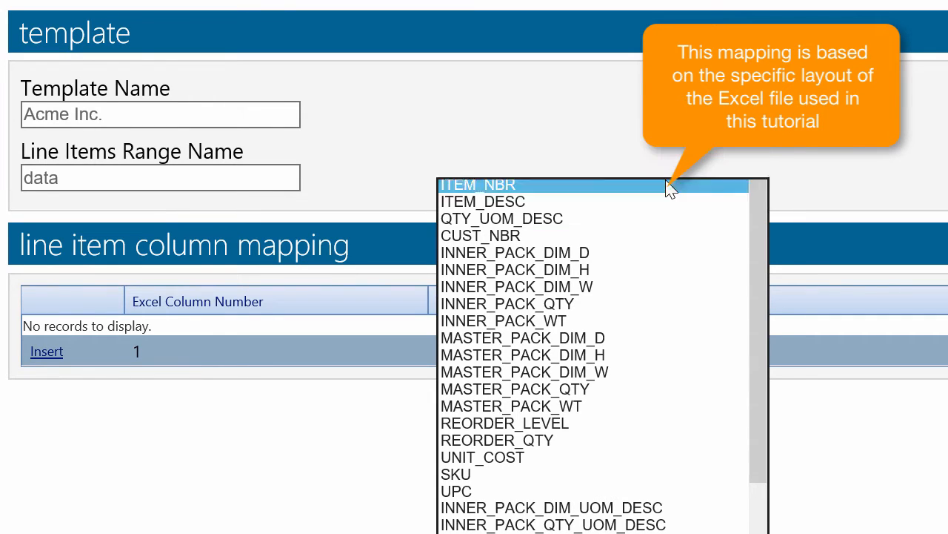
click(46, 352)
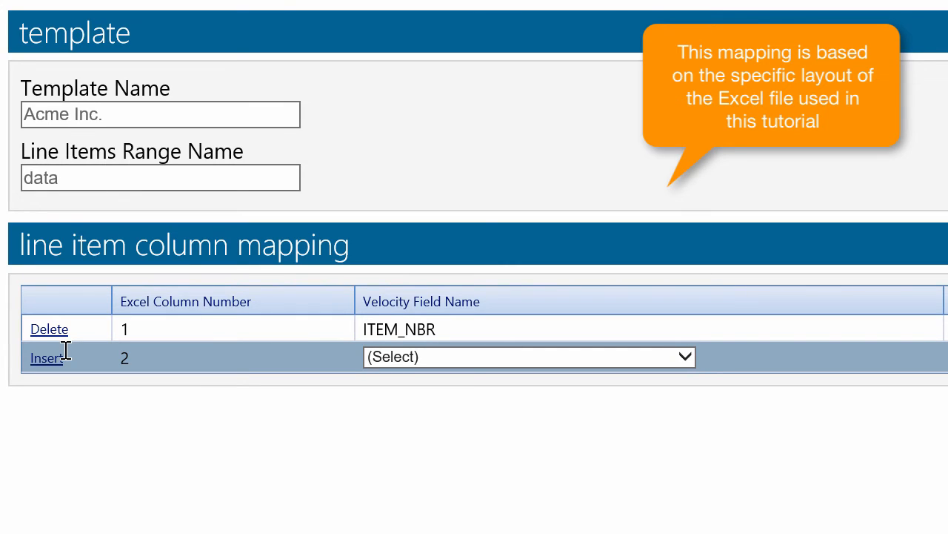
click(439, 357)
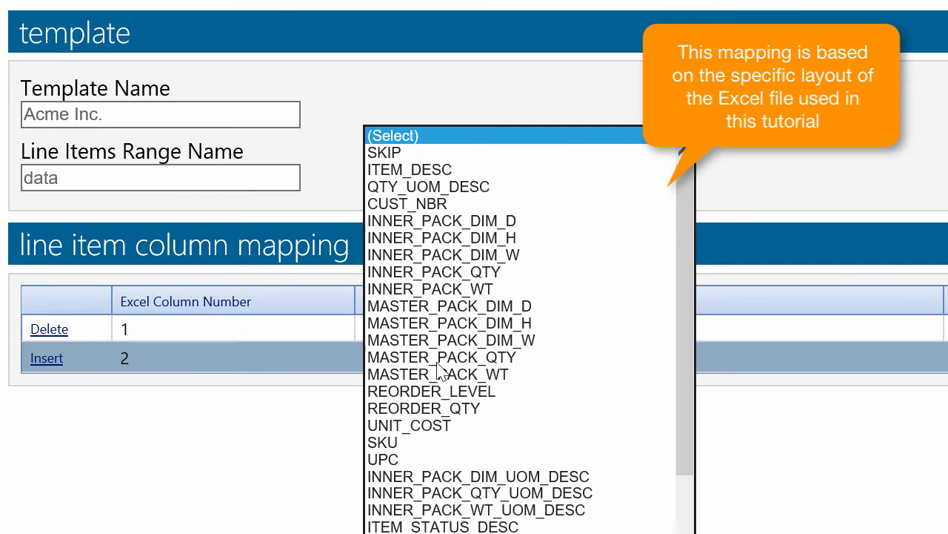
click(449, 173)
click(45, 359)
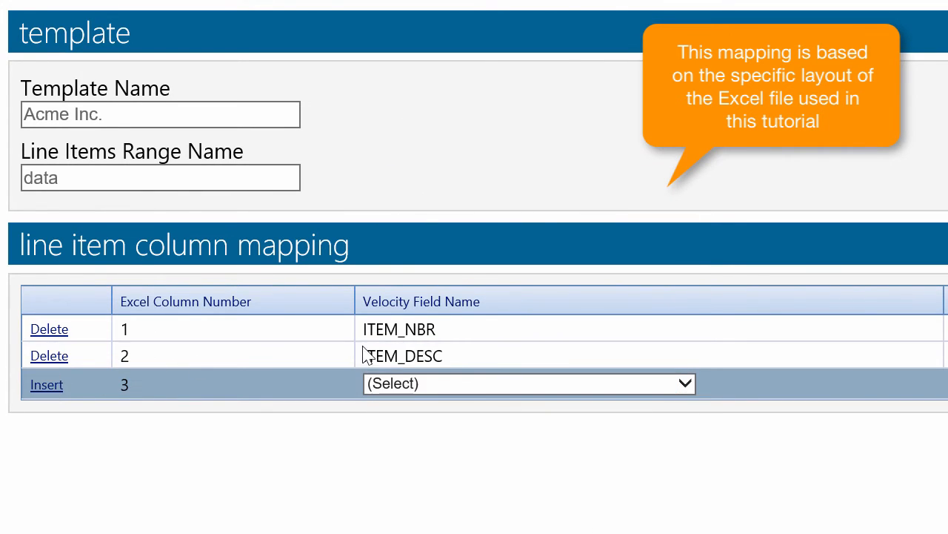
Add line item mappings of Excel column 3 to SKU and column 4 to UPC.
click(439, 393)
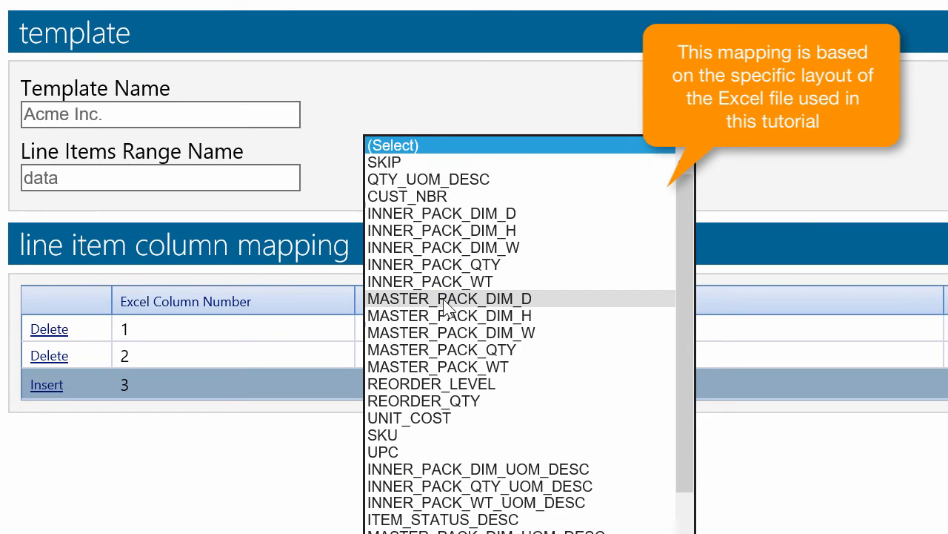
click(437, 436)
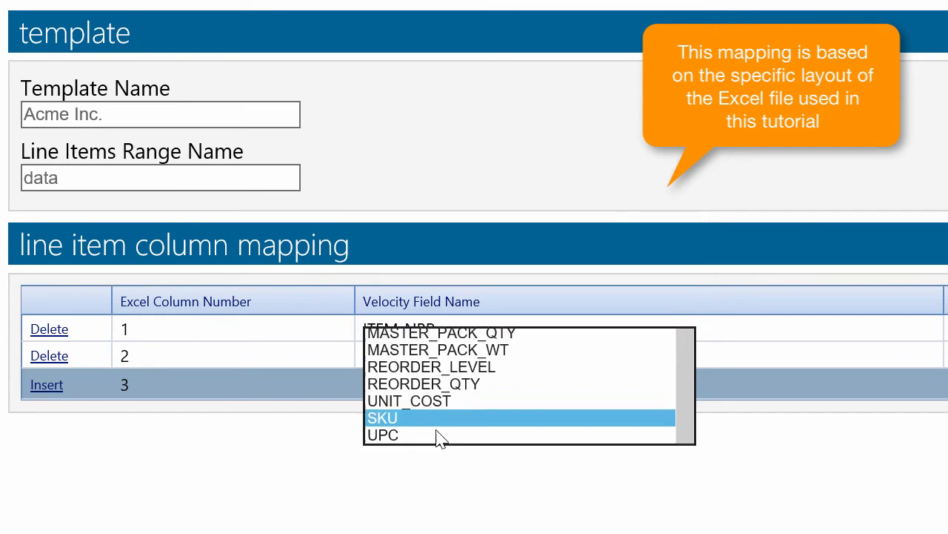
click(46, 385)
click(409, 412)
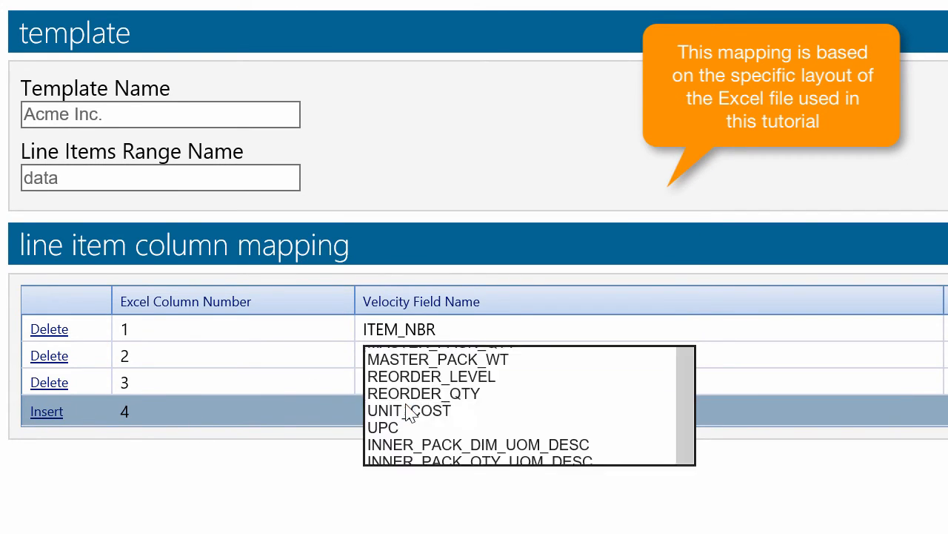
click(412, 427)
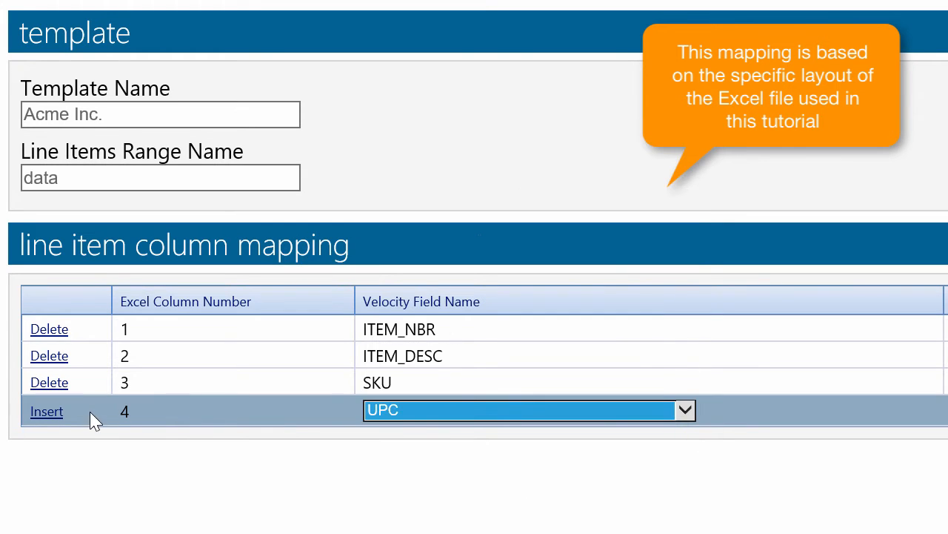
click(52, 415)
Map Excel column 5 to CUST_NBR and set column 6 to SKIP in the line item mapping.
click(427, 441)
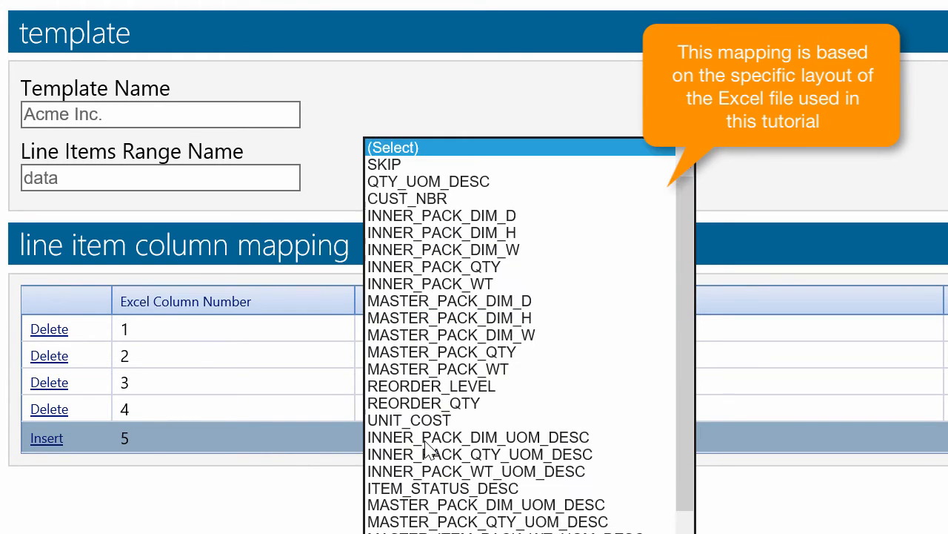
click(436, 199)
click(43, 438)
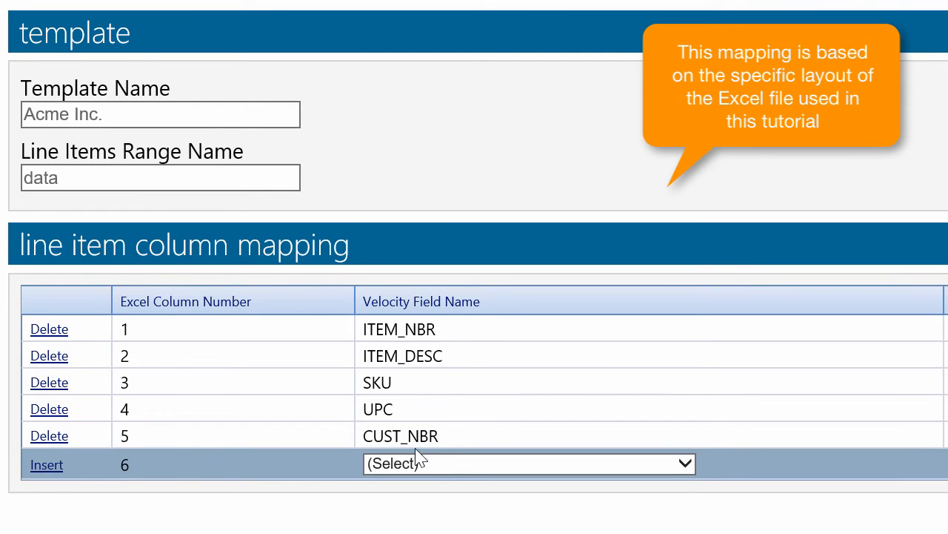
click(457, 466)
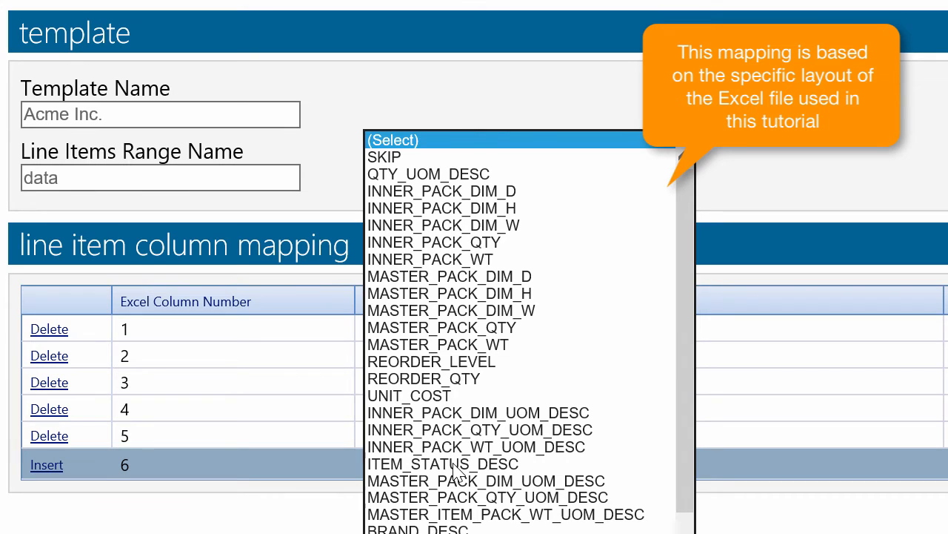
click(434, 166)
click(53, 467)
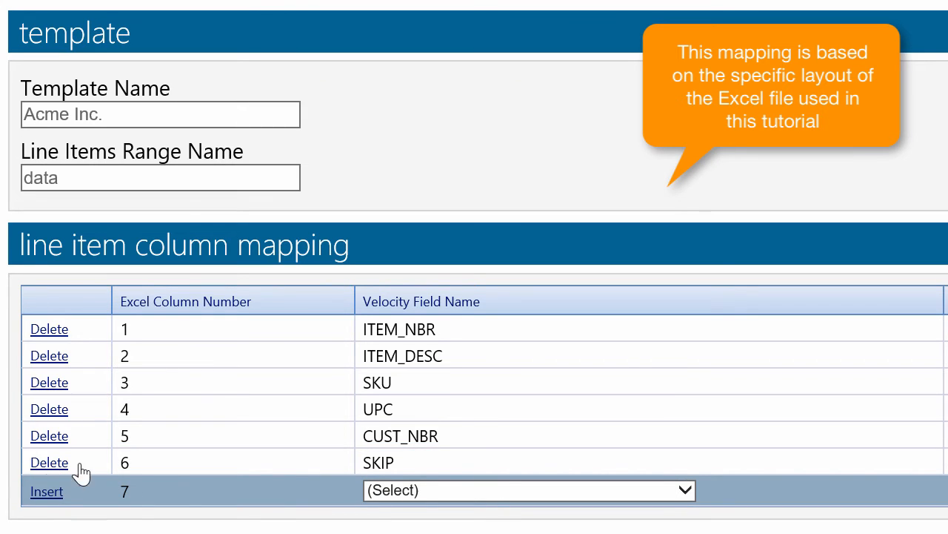
Add a line item mapping of Excel column 7 to QTY_UOM_DESC.
click(521, 496)
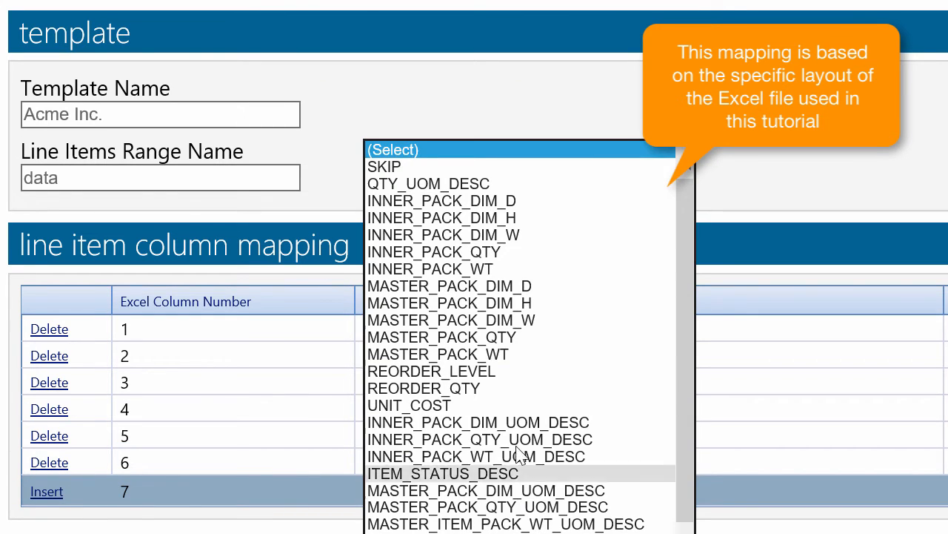
click(482, 186)
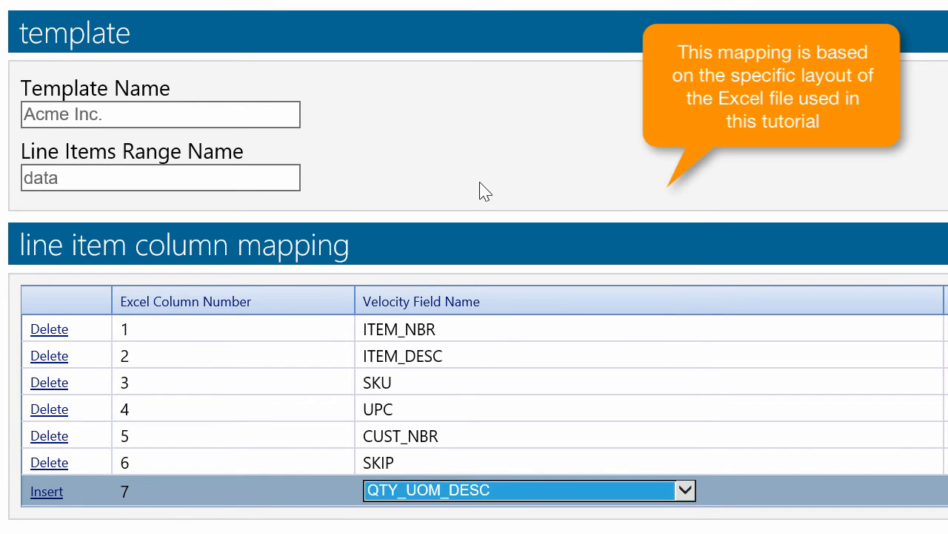
click(33, 494)
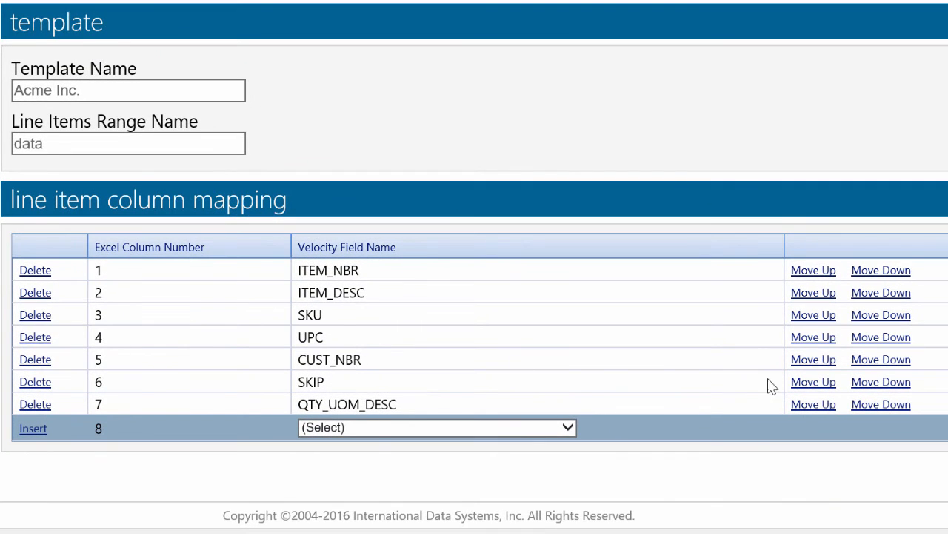
Move the QTY_UOM_DESC mapping up one position and back down to column 7, and save the template.
click(827, 406)
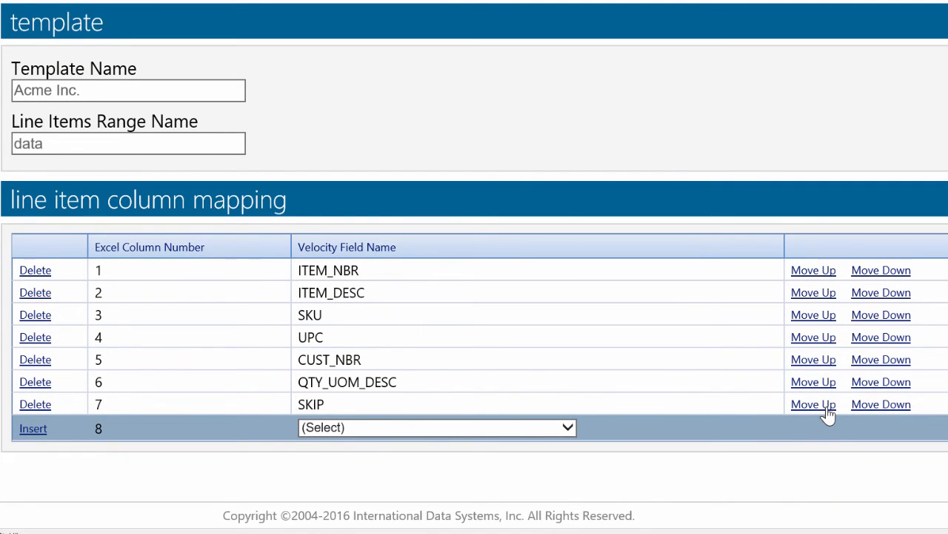
click(867, 383)
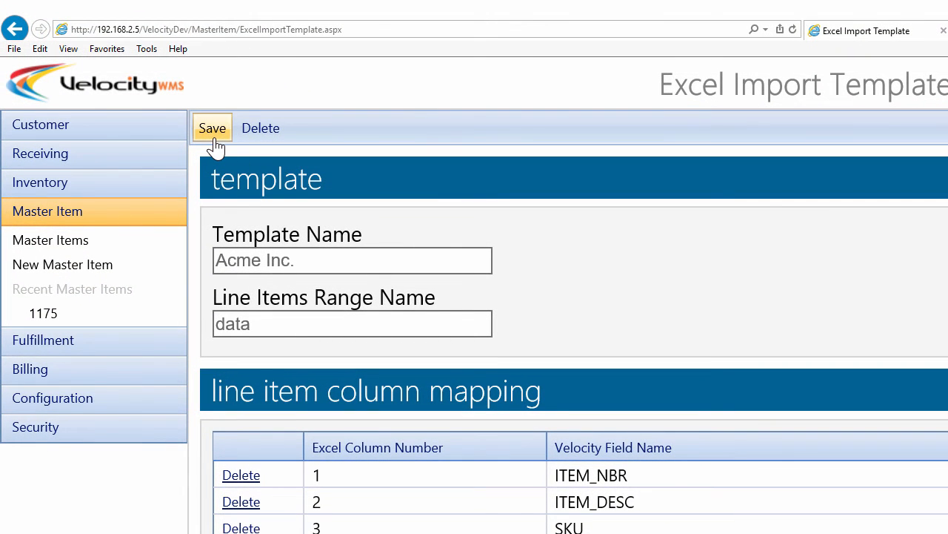
click(214, 141)
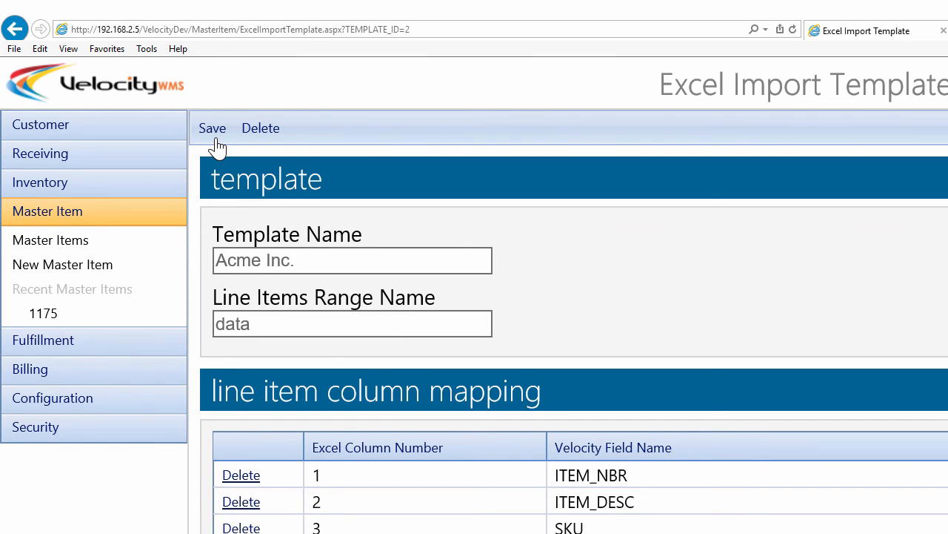
Open the Excel data import from a new master item and select the Acme Inc. template for it.
click(78, 215)
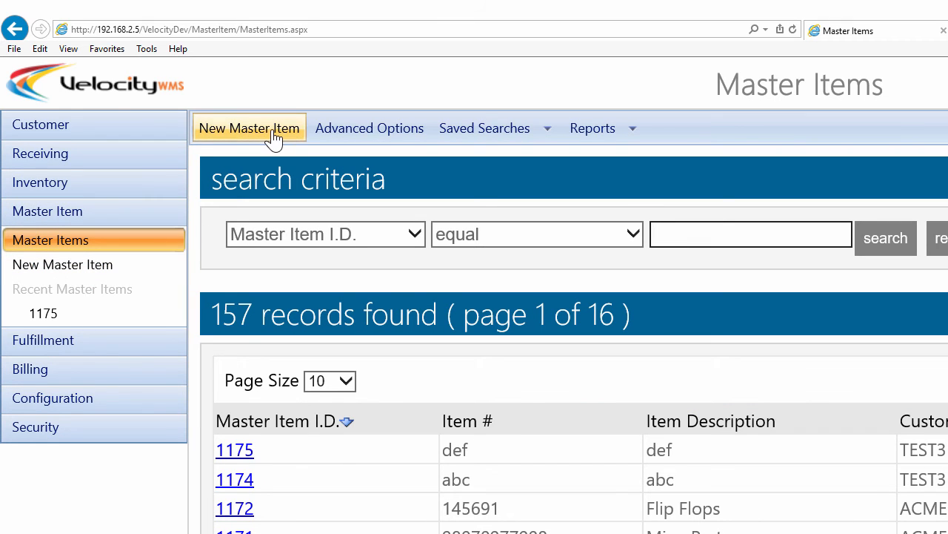
click(273, 139)
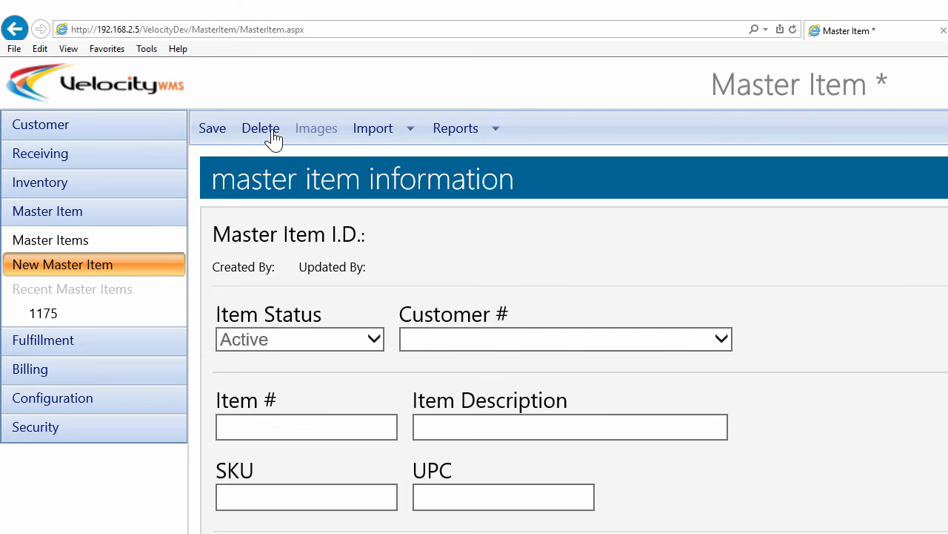
click(409, 140)
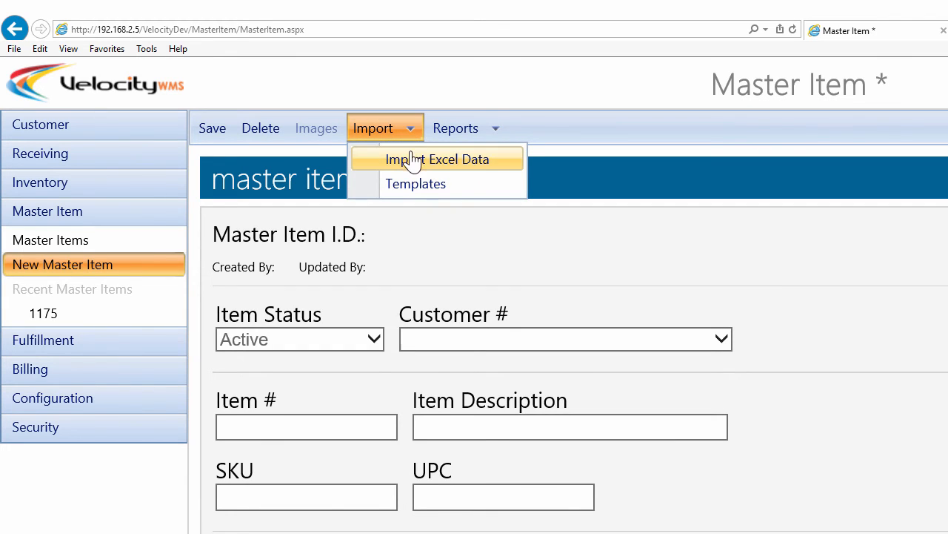
click(382, 167)
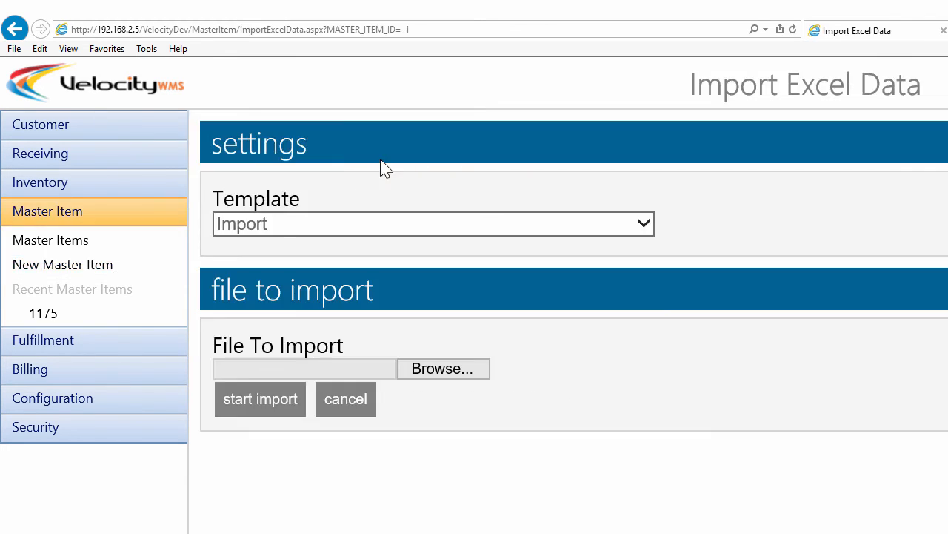
click(374, 229)
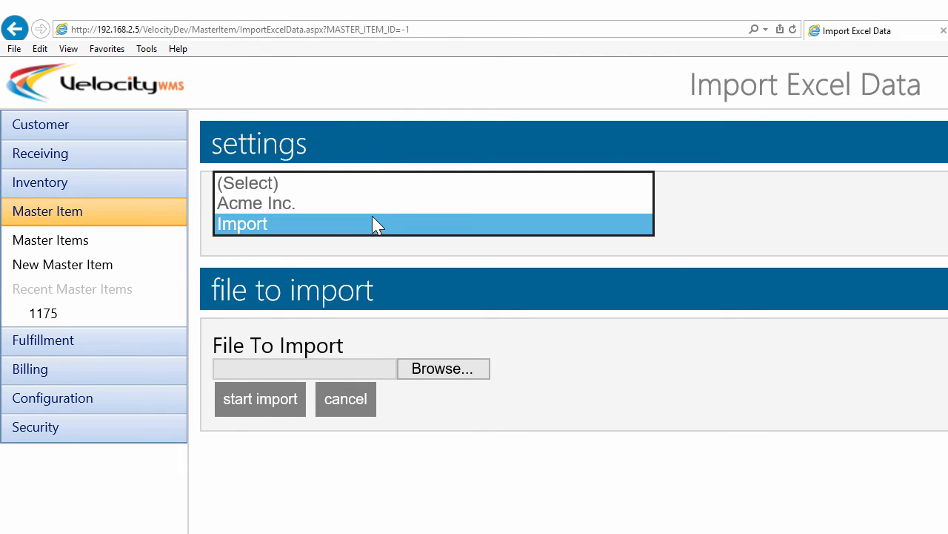
click(372, 207)
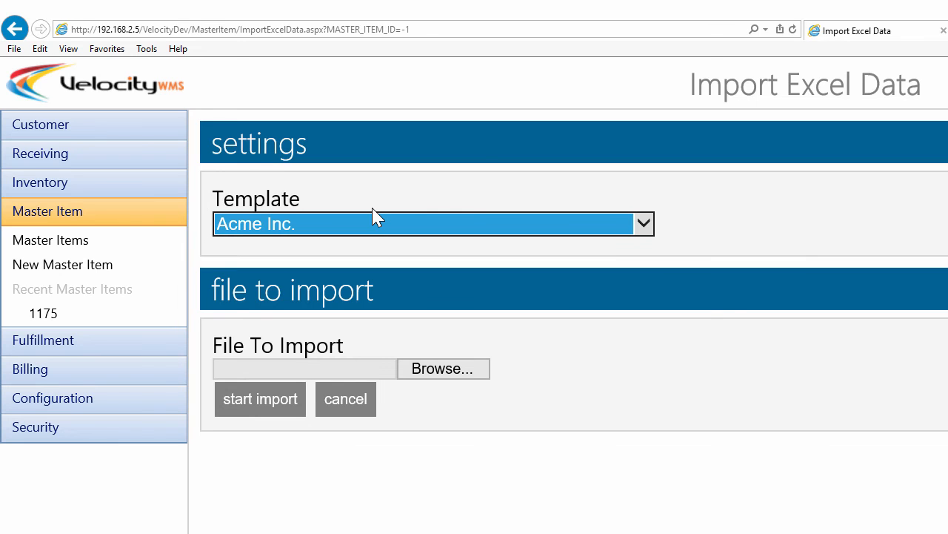
Choose DemoMasterItems.xlsx from the Desktop as the file to import and start the import.
click(438, 373)
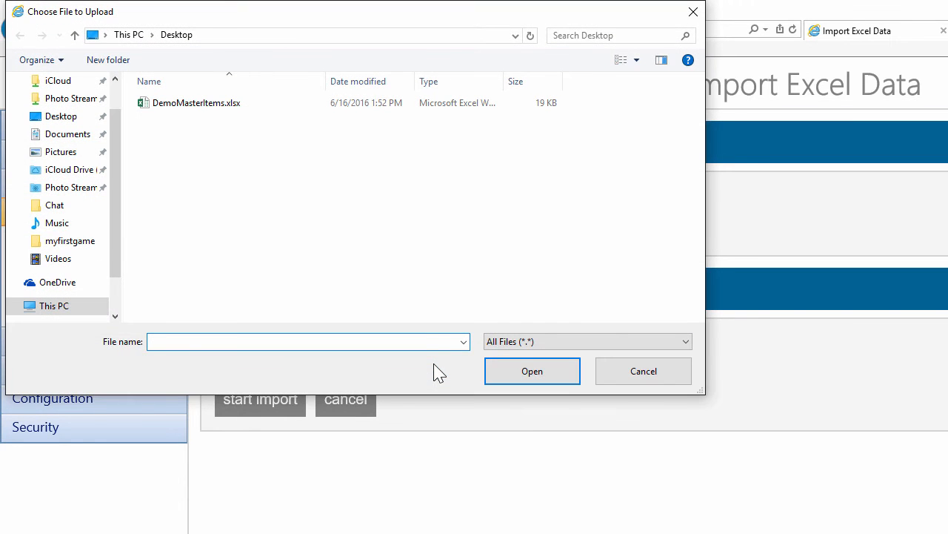
click(210, 104)
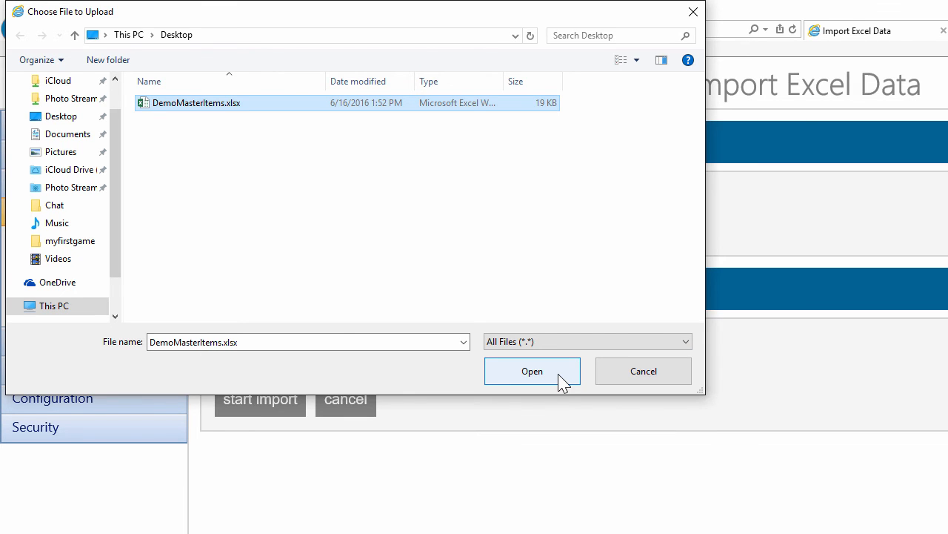
click(532, 371)
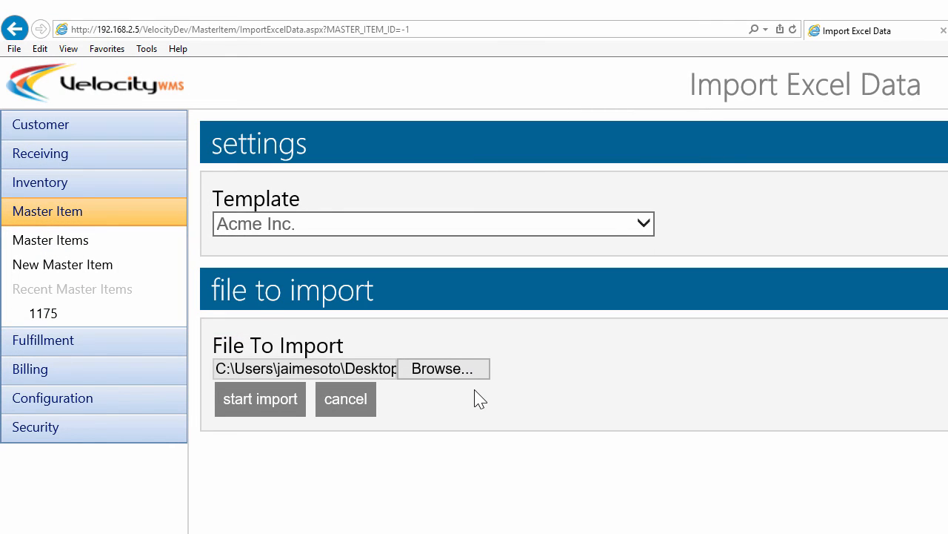
click(299, 406)
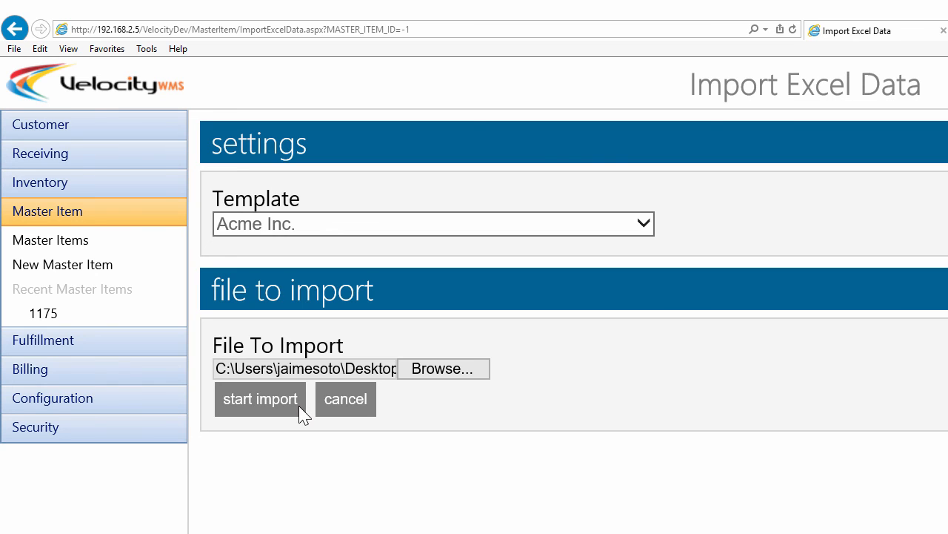